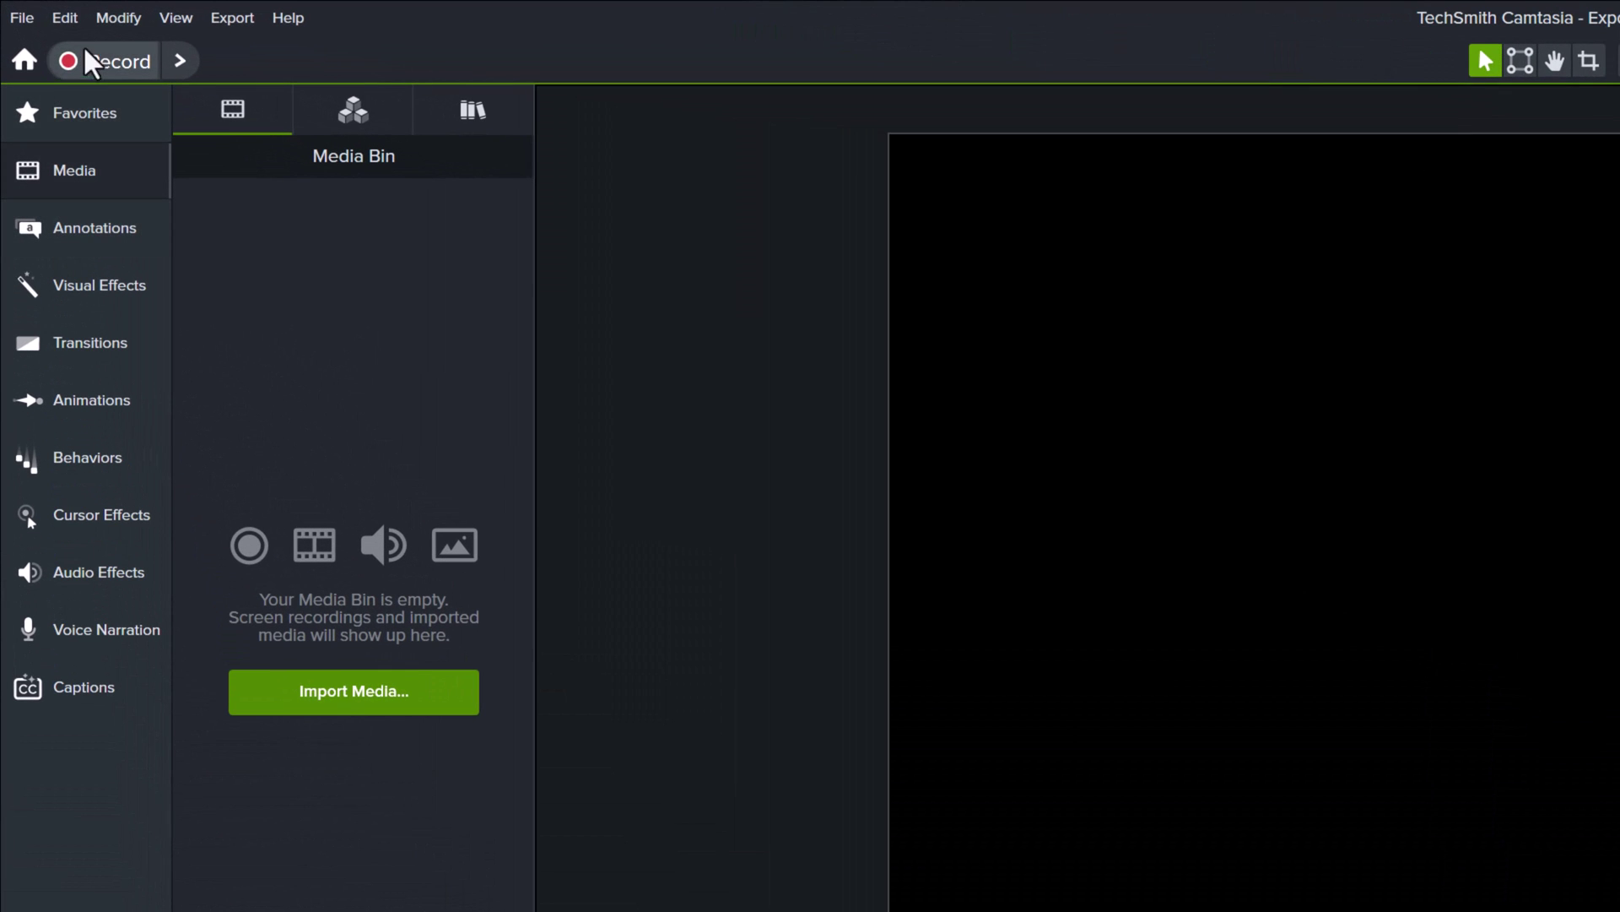
Step: Set the default project canvas dimensions in Preferences to 4K UHD (3840x2160)
{"action": "left_click", "coordinate": [70, 15]}
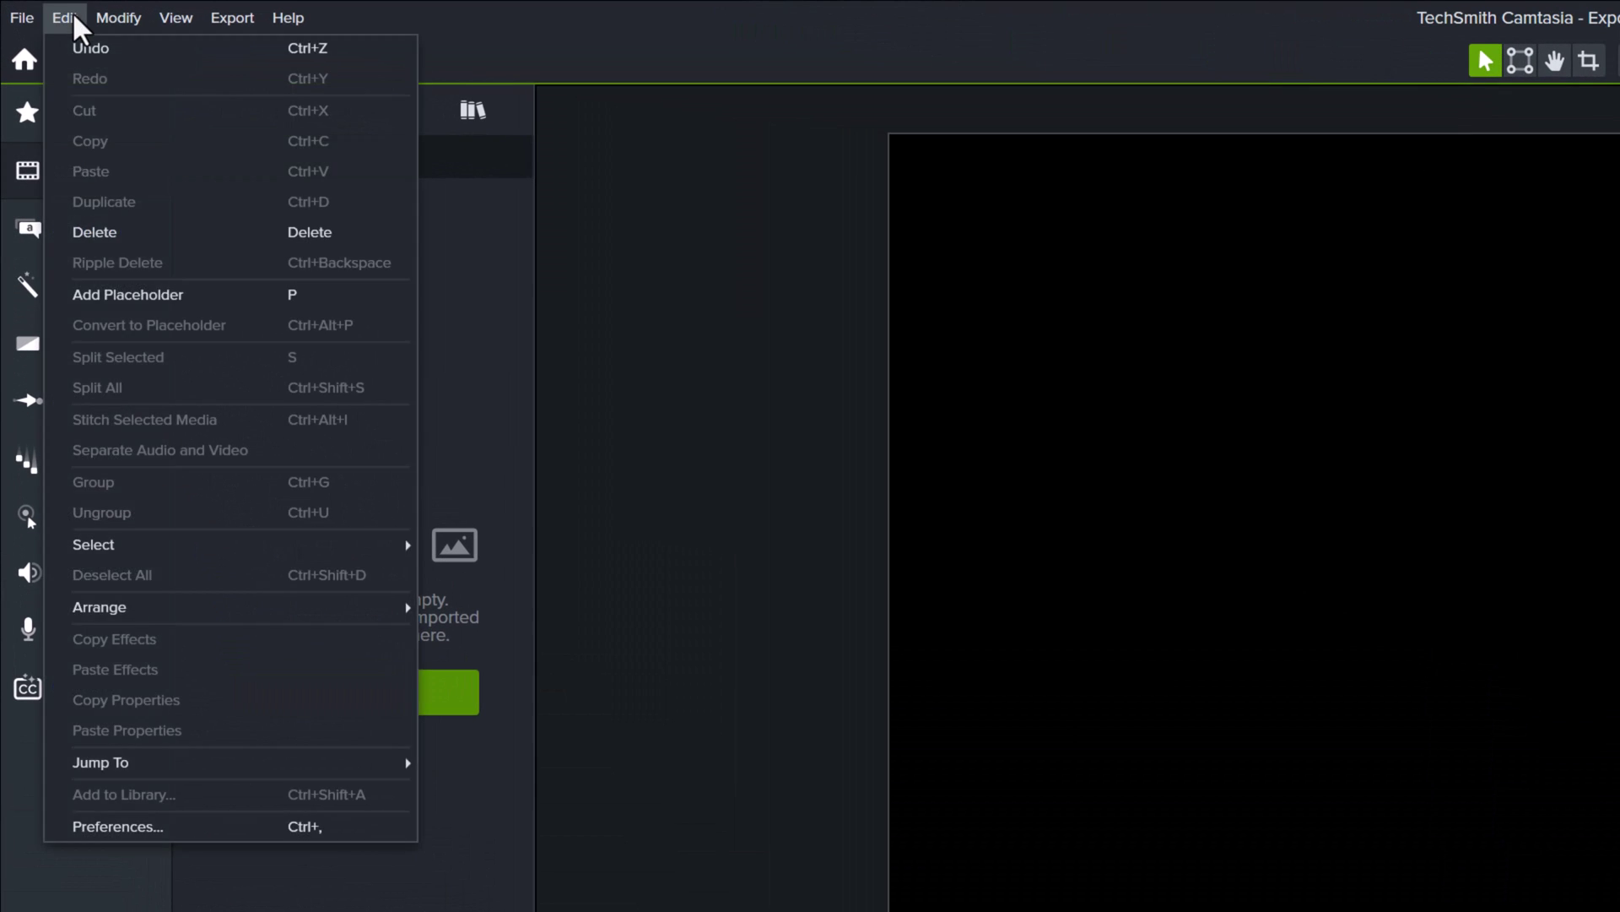
{"action": "left_click", "coordinate": [134, 826]}
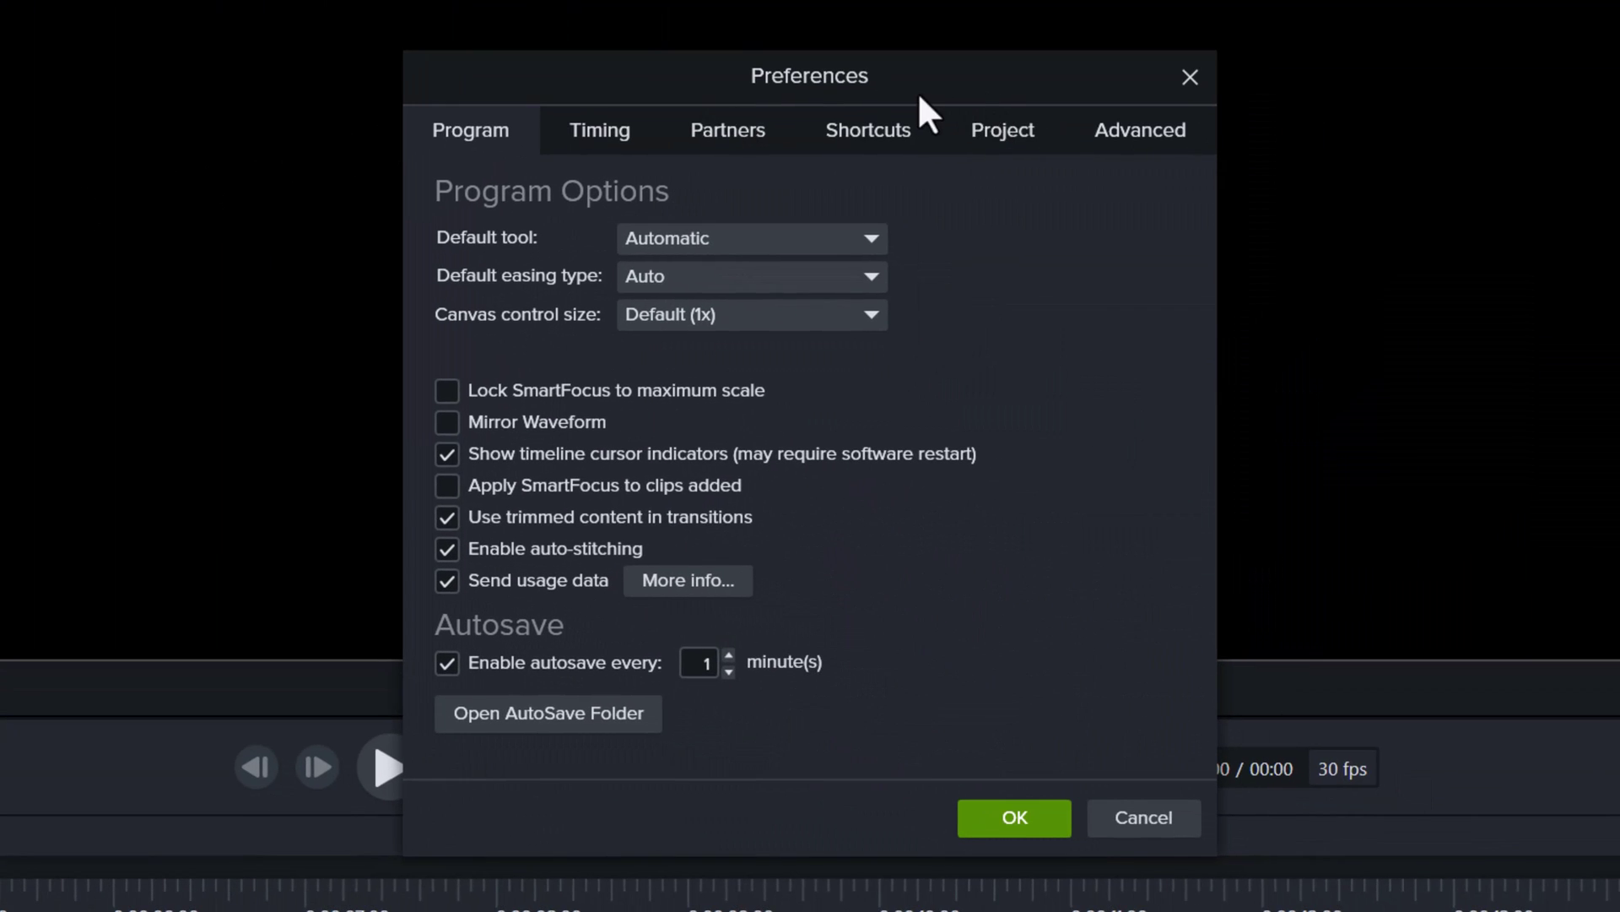
{"action": "left_click", "coordinate": [986, 127]}
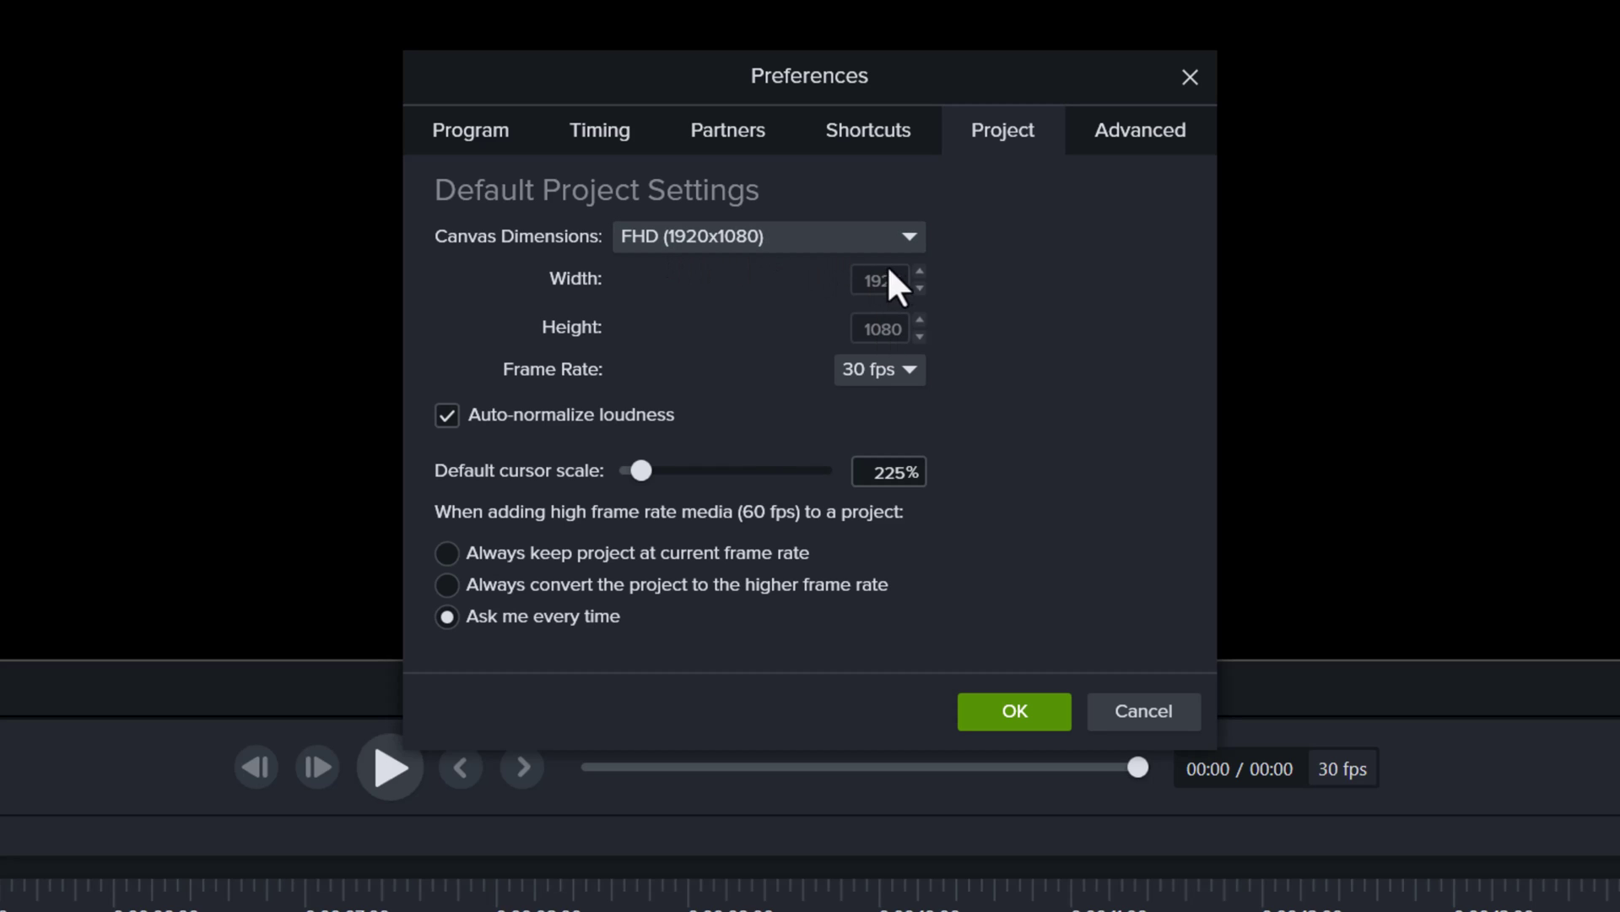
{"action": "left_click", "coordinate": [904, 231]}
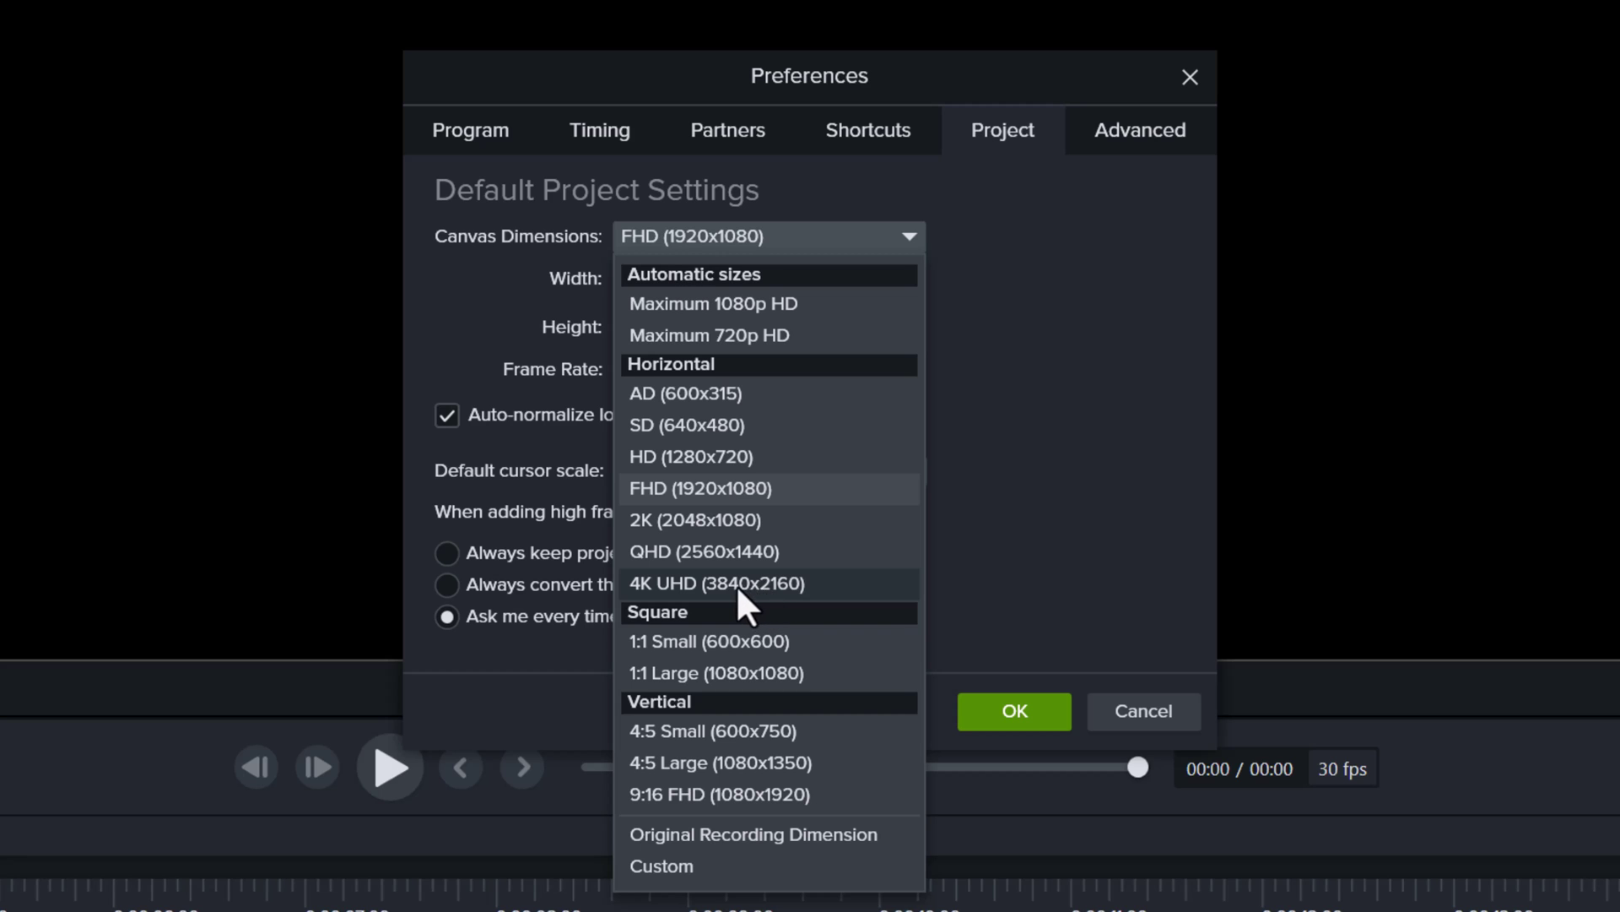
{"action": "left_click", "coordinate": [759, 579]}
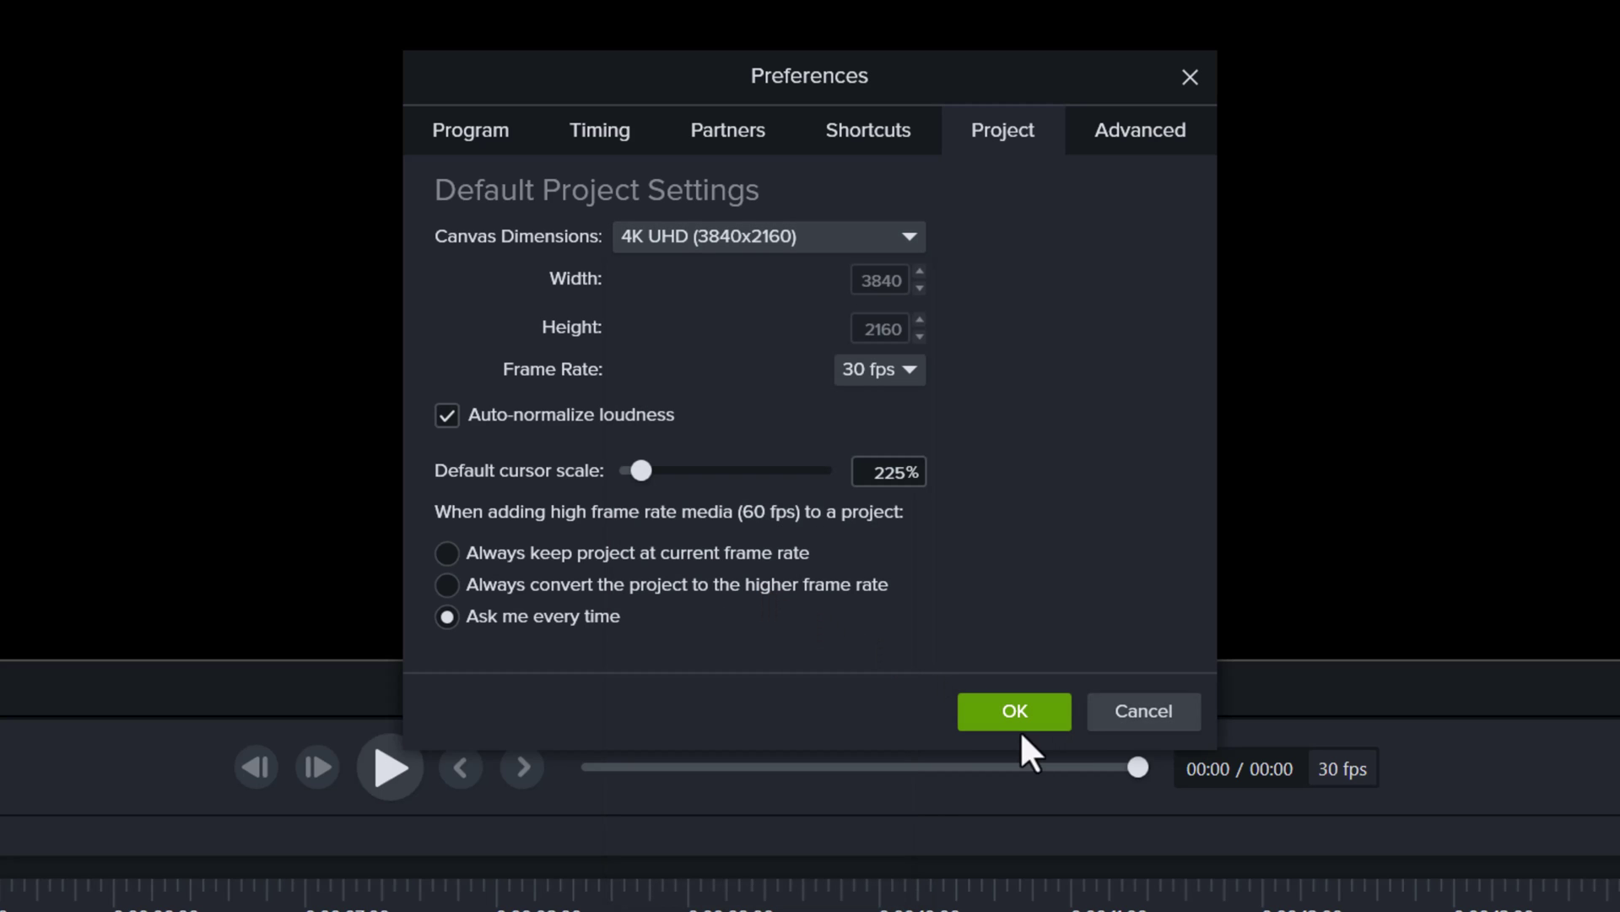
Step: Confirm the preferences and import the bumblebee 4K video into the media bin
{"action": "left_click", "coordinate": [1011, 708]}
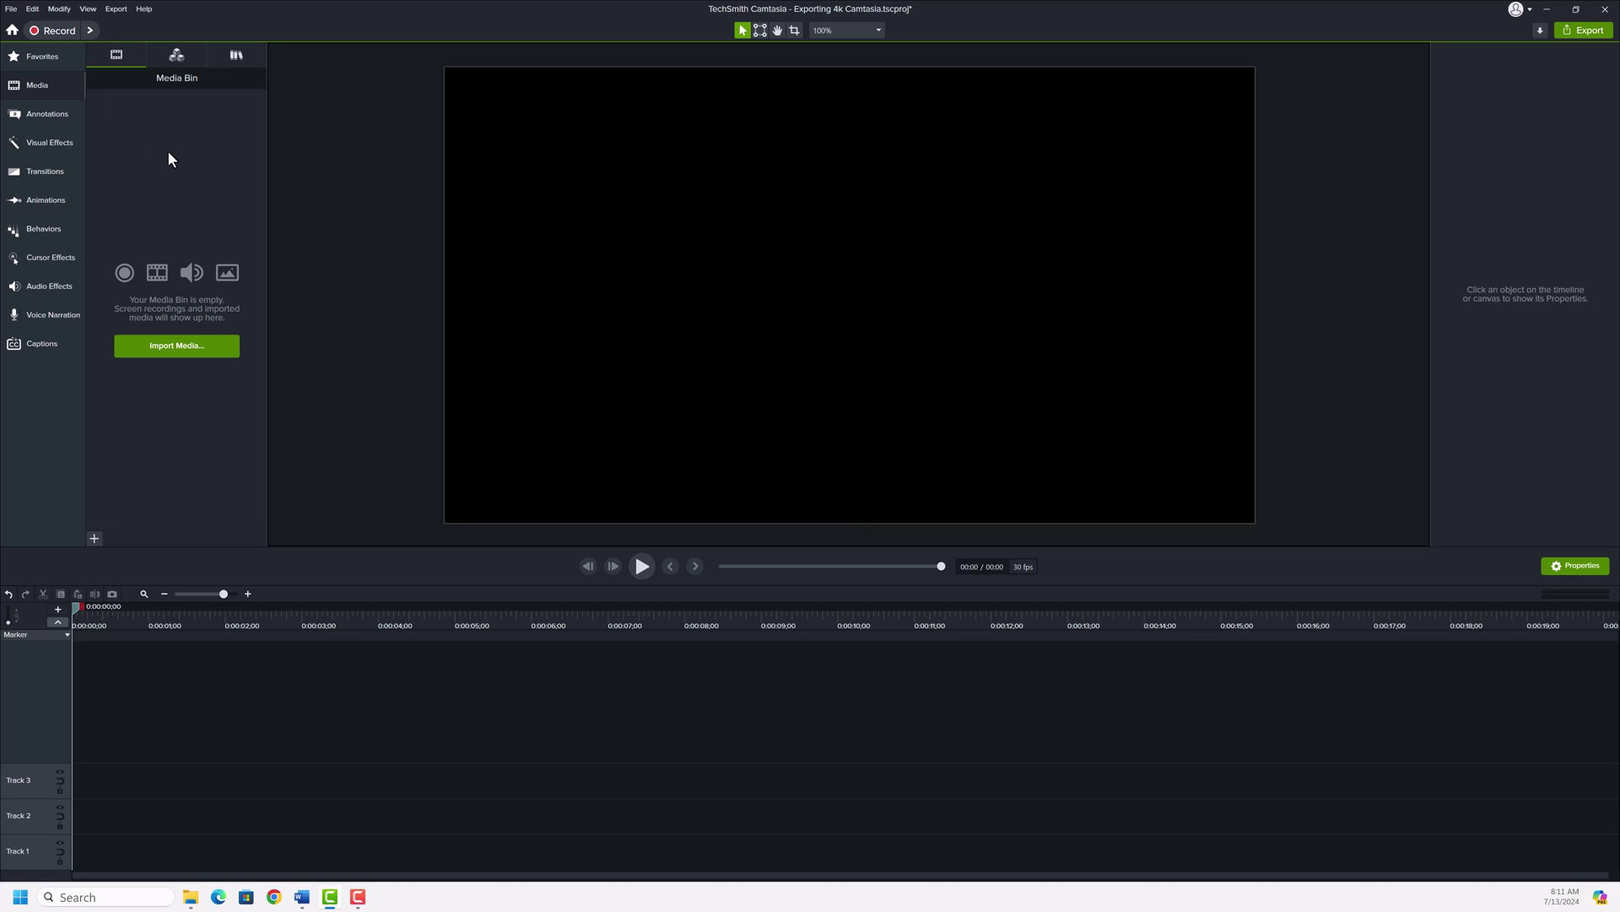
{"action": "key", "text": "ctrl+i"}
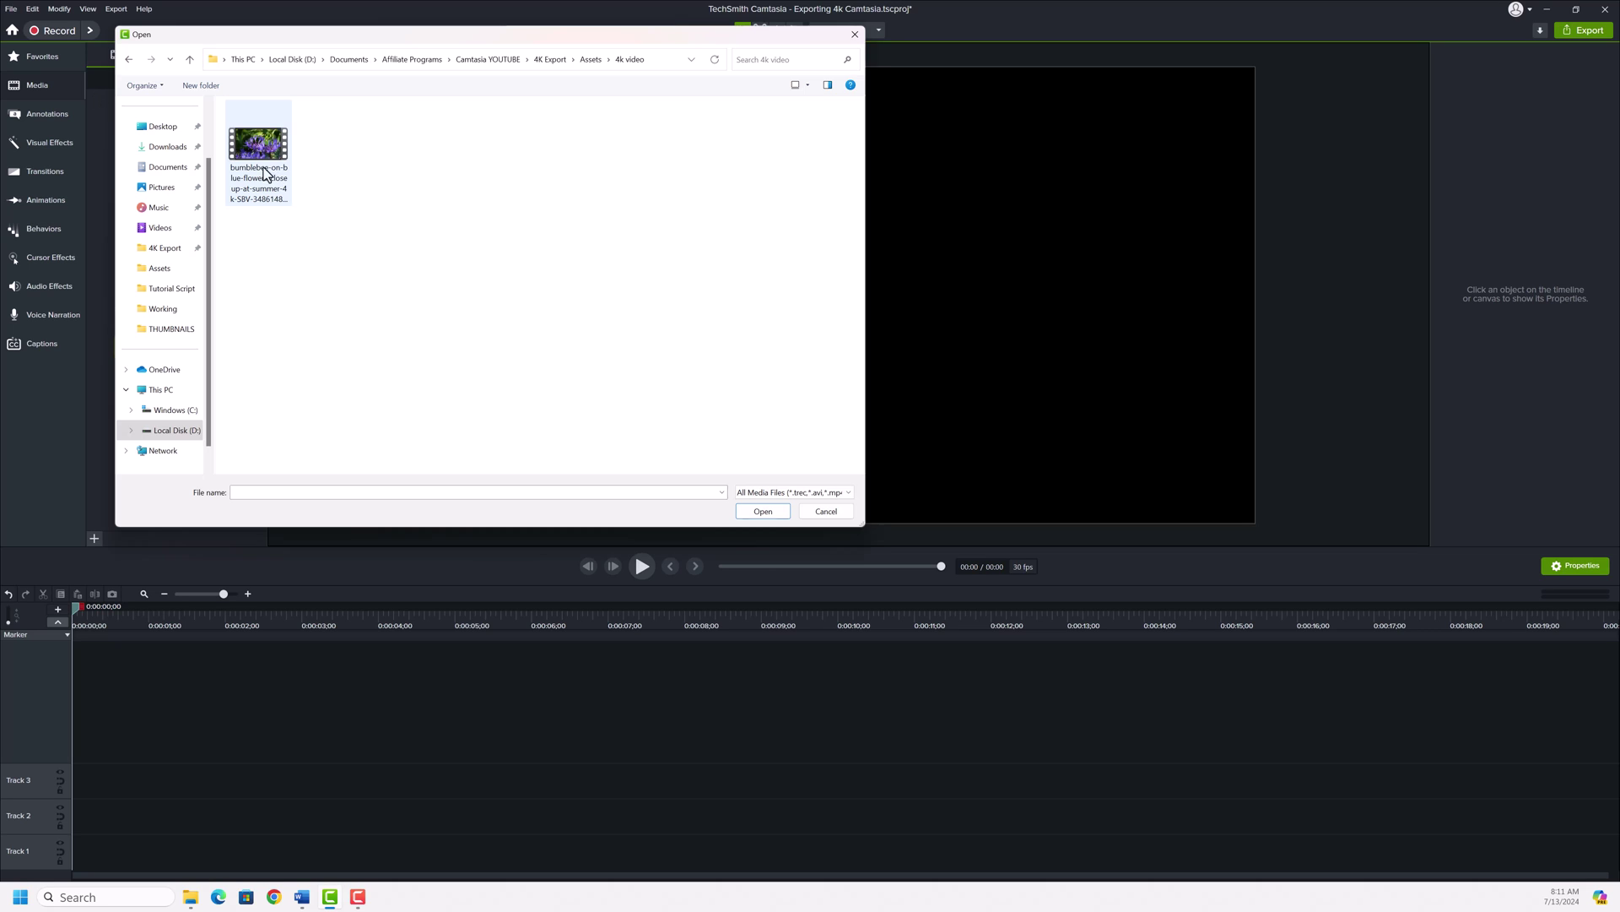
{"action": "left_click", "coordinate": [273, 149]}
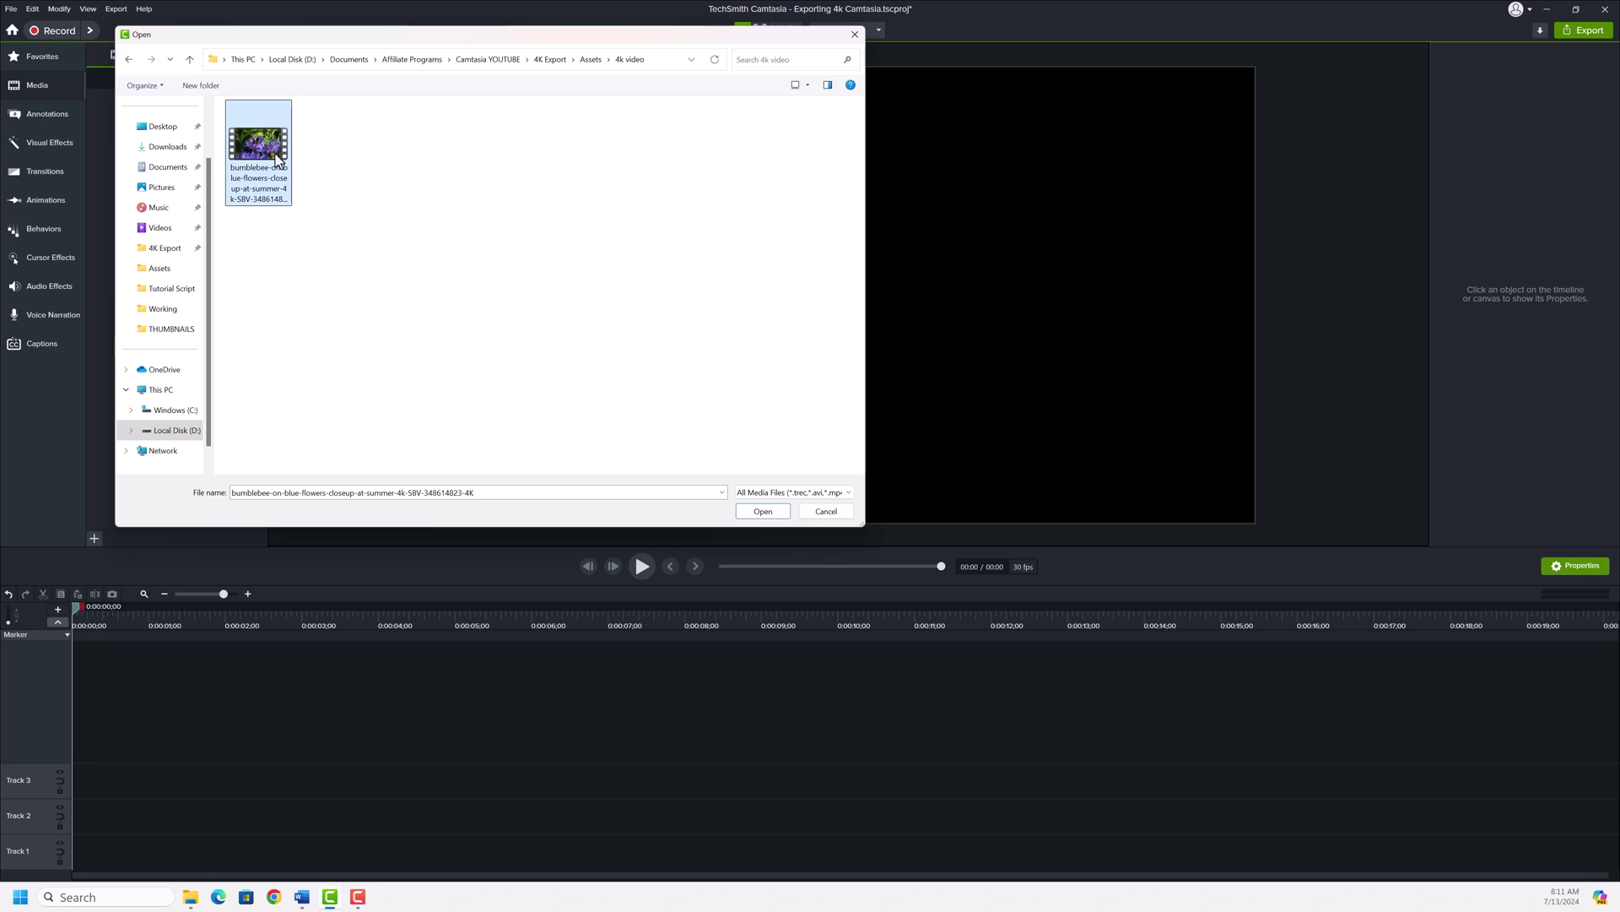
{"action": "left_click", "coordinate": [763, 511]}
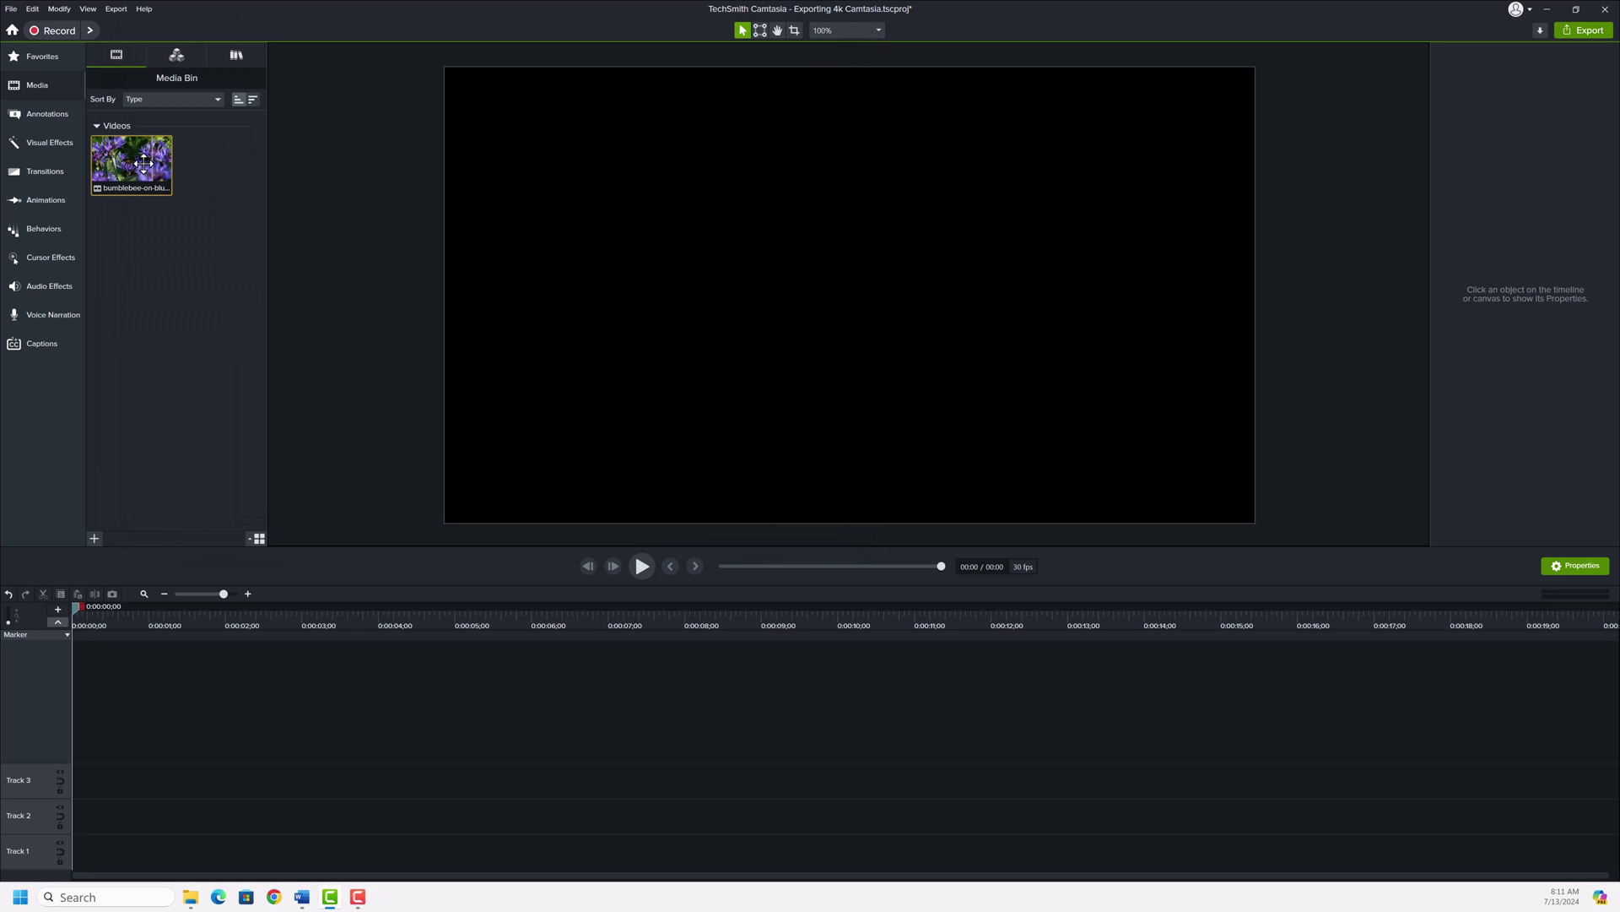
Step: Place the bumblebee clip on Track 1 and play it back in the preview
{"action": "left_click_drag", "start_coordinate": [131, 163], "coordinate": [202, 842]}
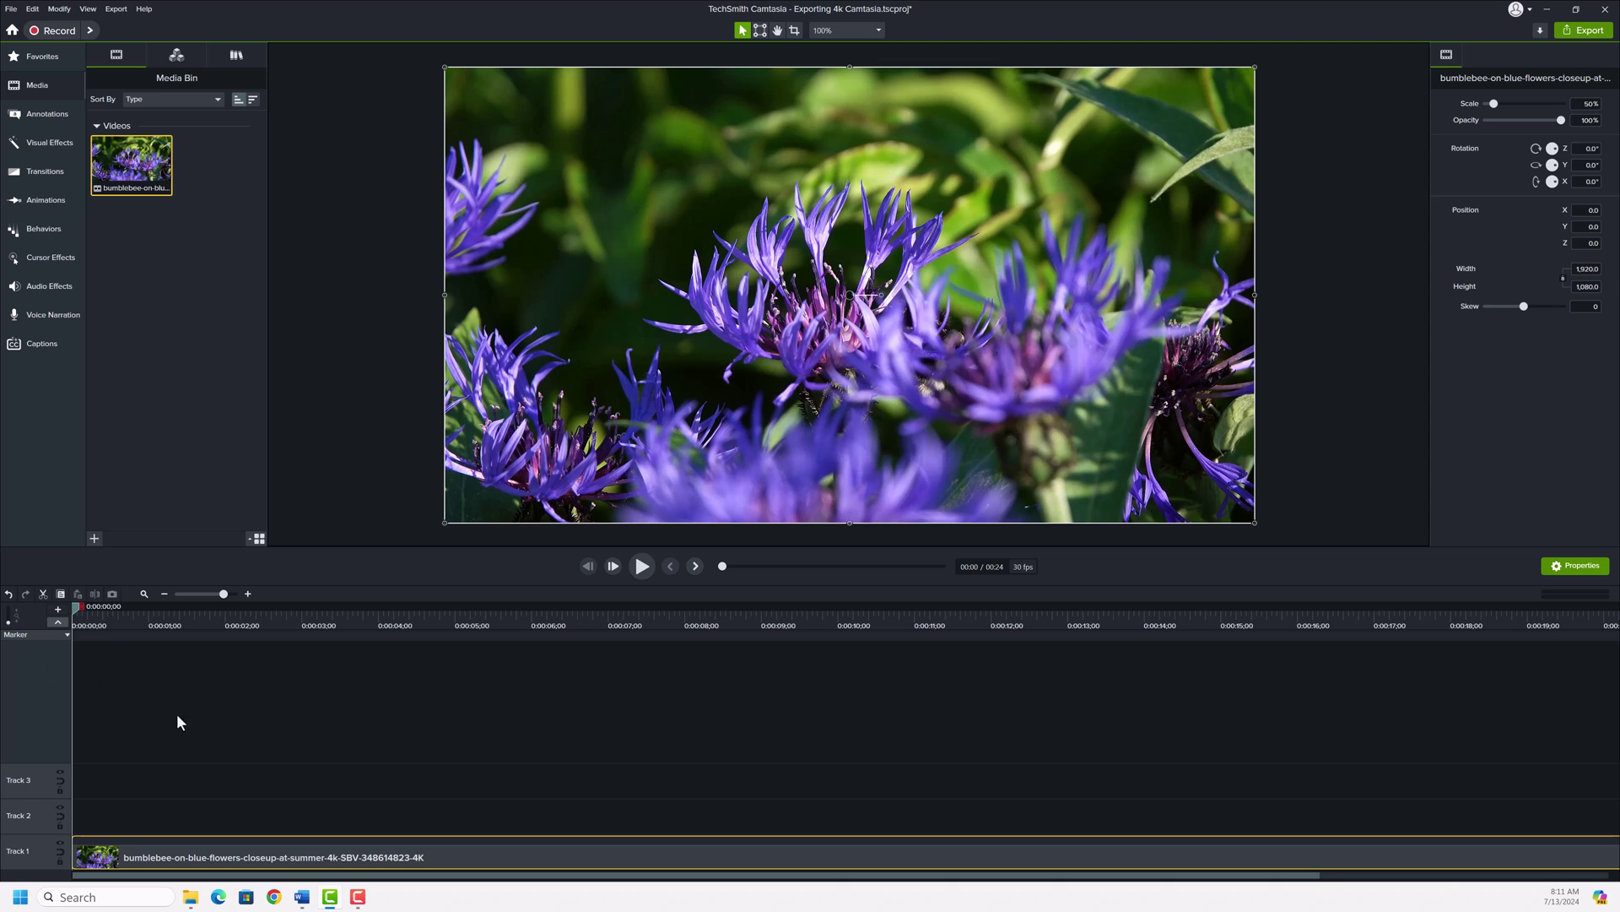
{"action": "left_click", "coordinate": [298, 796]}
{"action": "key", "text": "space"}
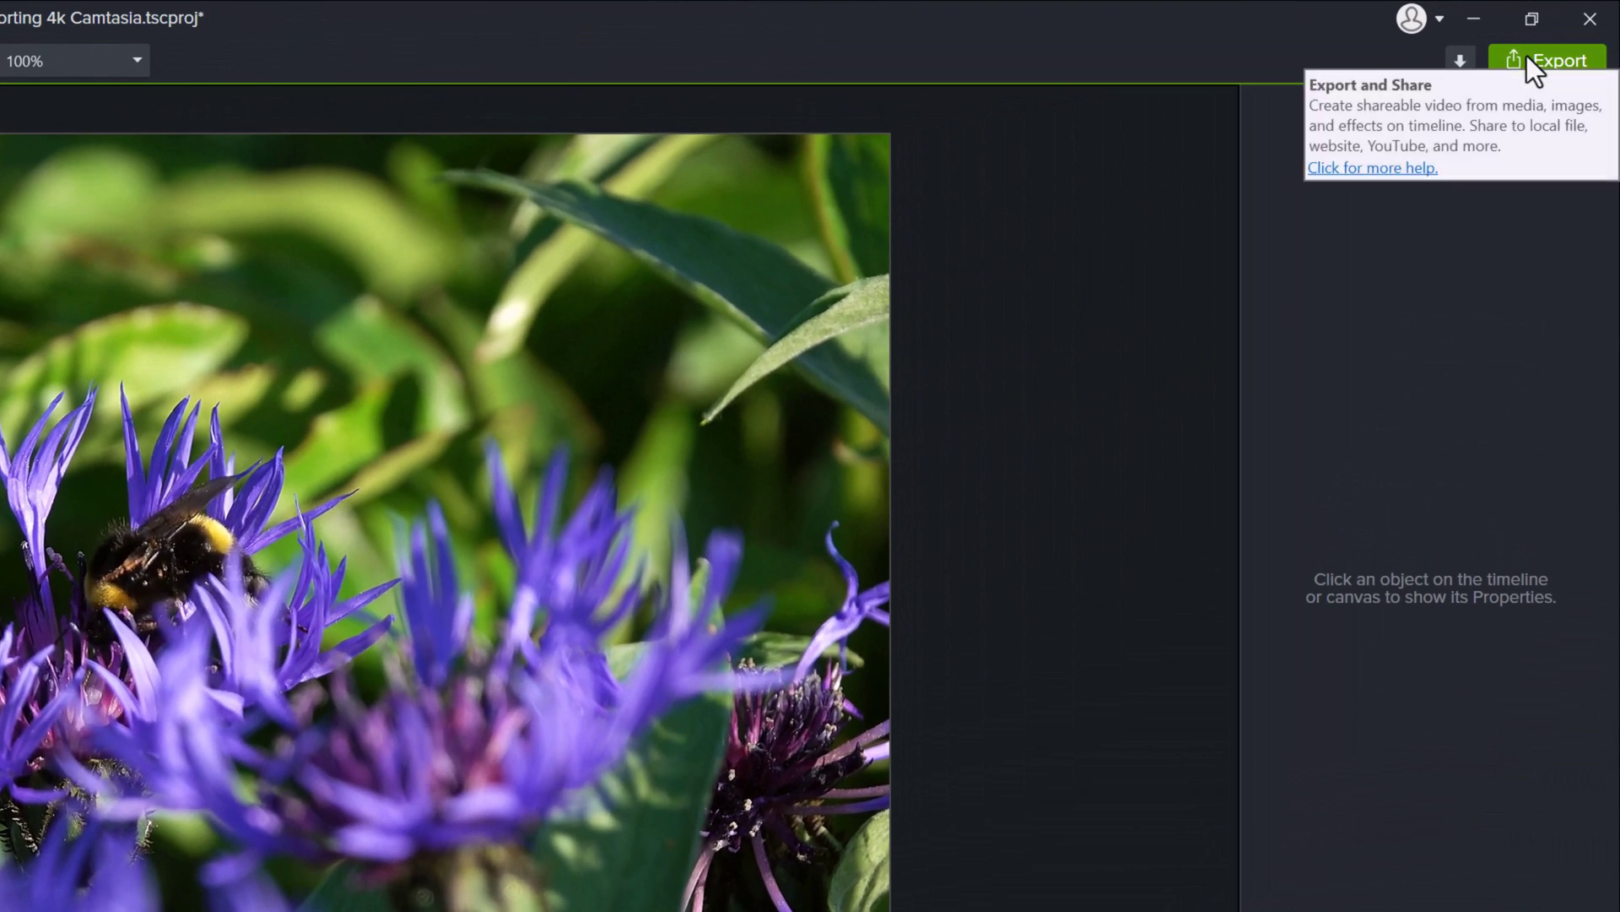
Step: Start a local file export and reveal its advanced settings
{"action": "left_click", "coordinate": [1581, 35]}
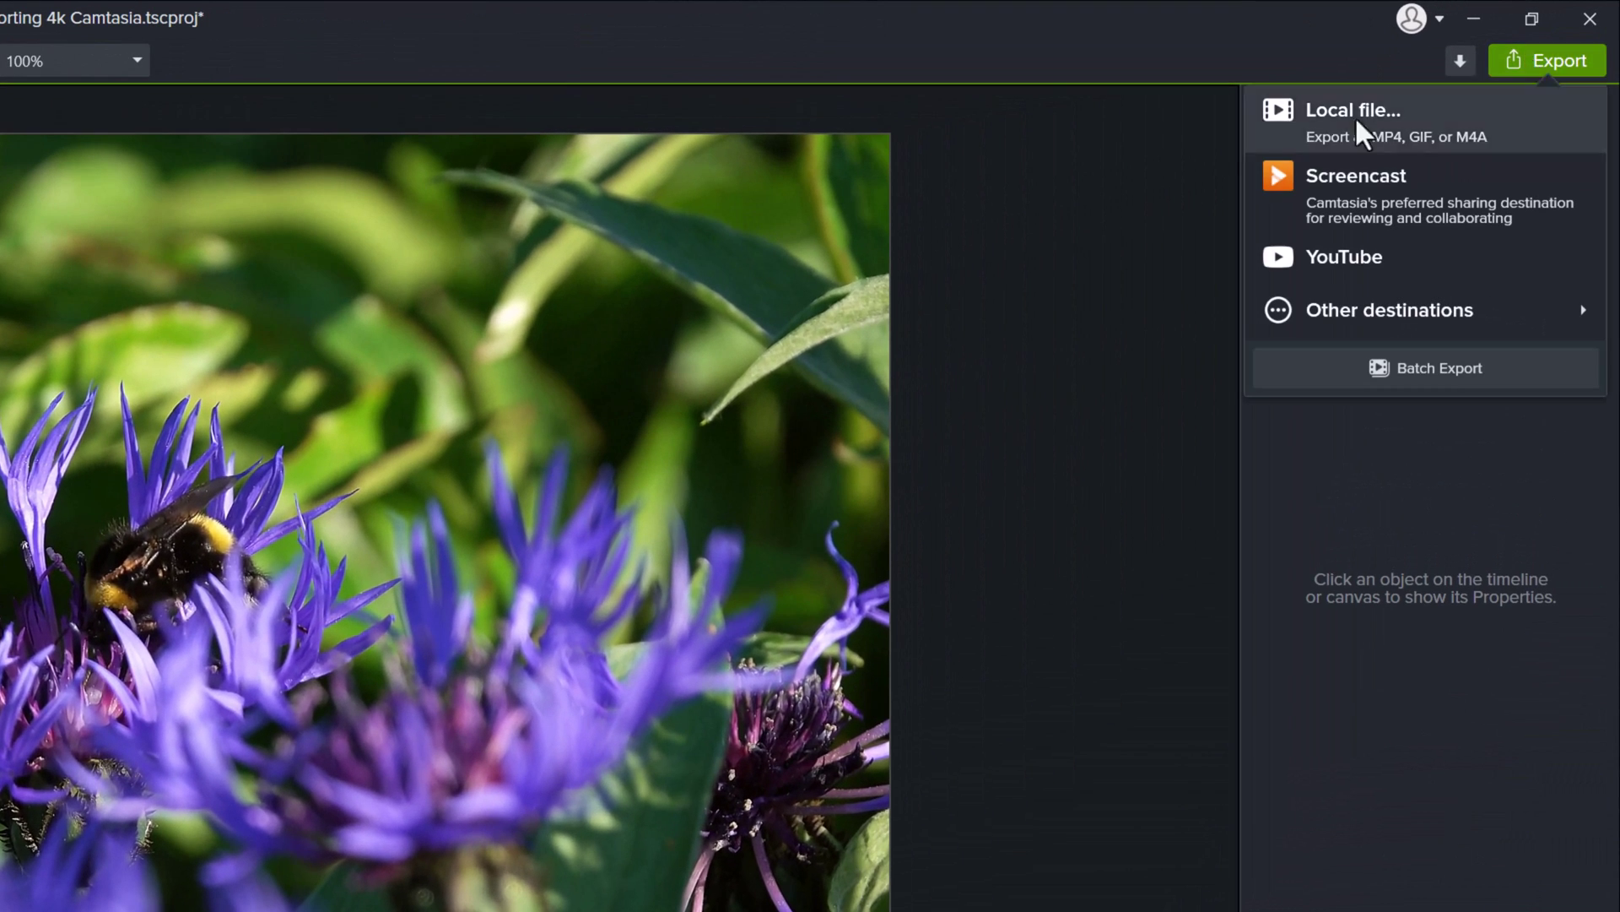
{"action": "left_click", "coordinate": [1318, 120]}
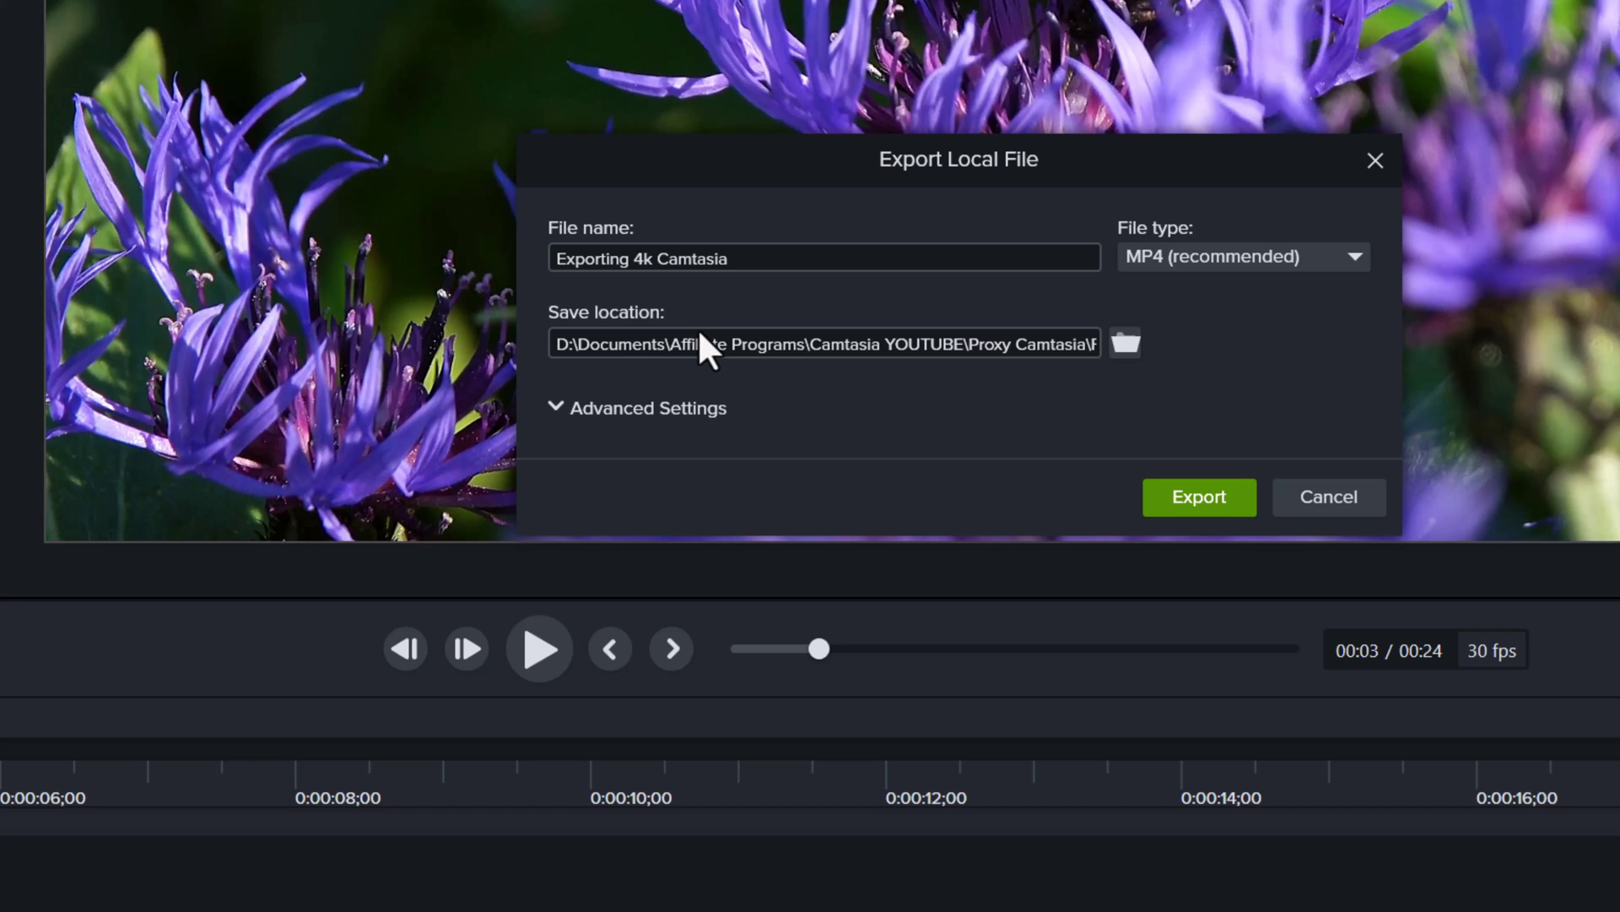
{"action": "left_click", "coordinate": [558, 407]}
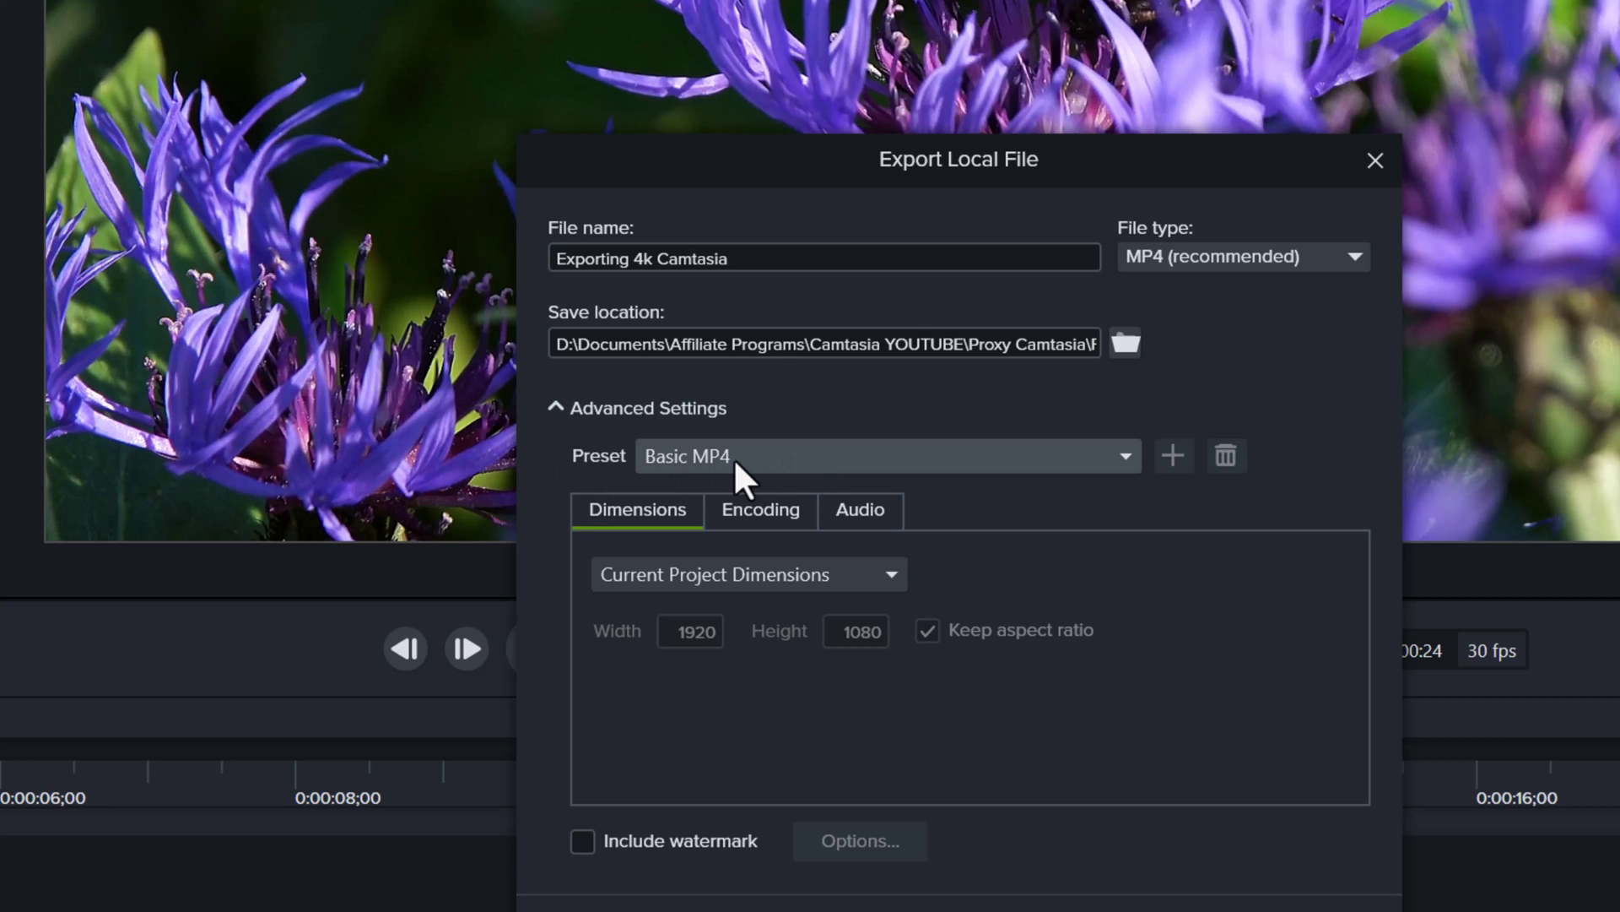
Step: Keep the export preset and set the output dimensions to 2160p 4K (3840x2160)
{"action": "left_click", "coordinate": [1122, 458]}
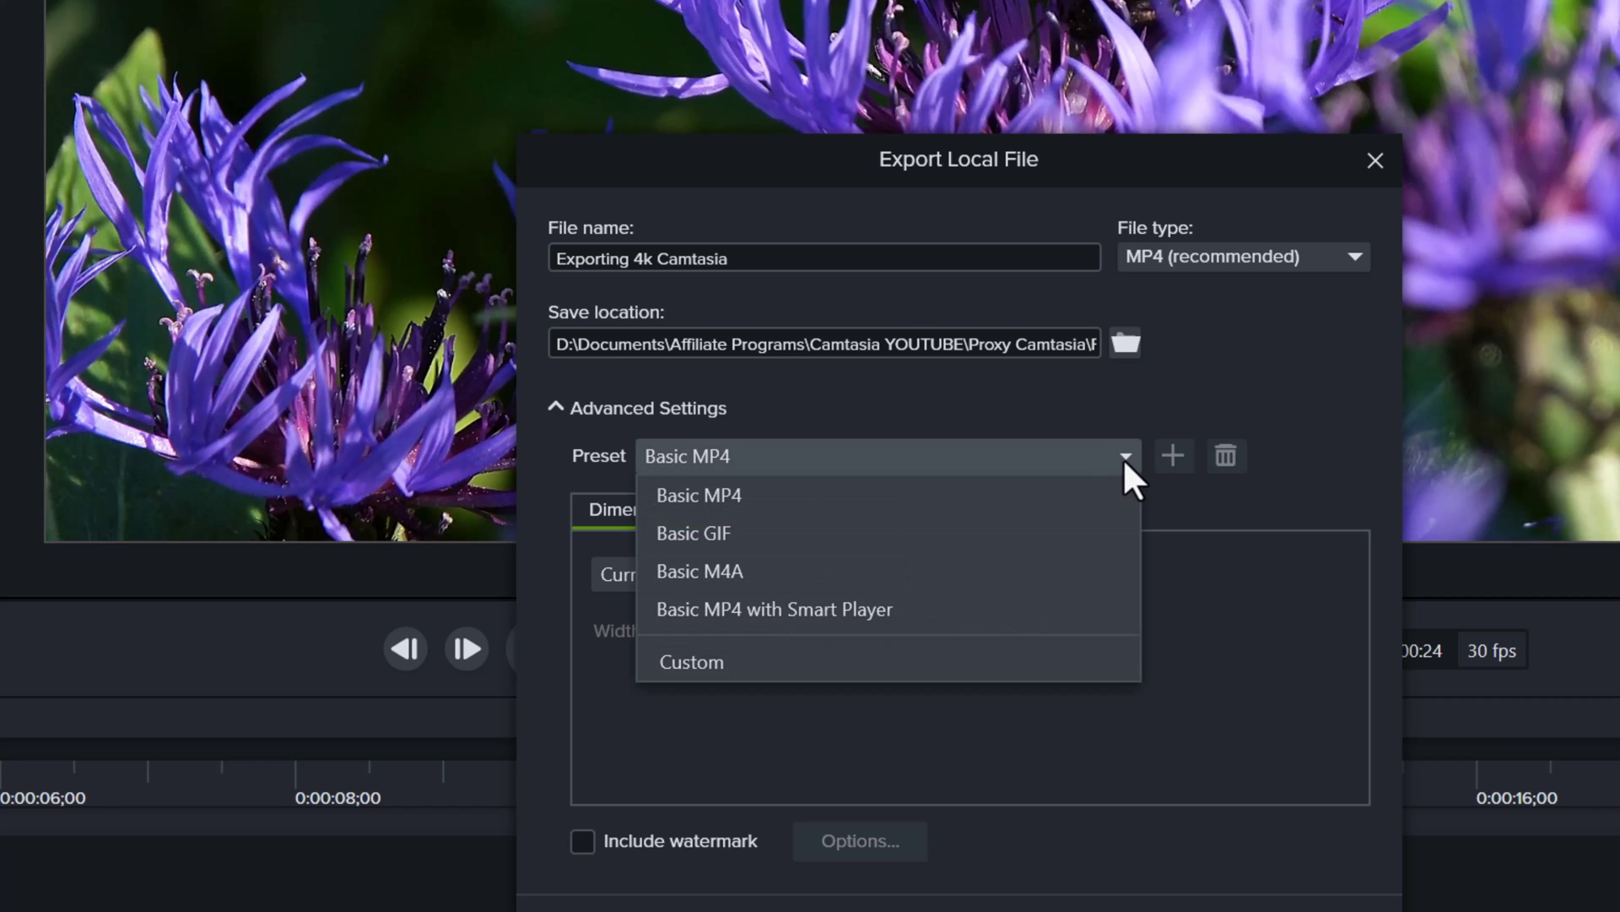
{"action": "left_click", "coordinate": [1260, 503]}
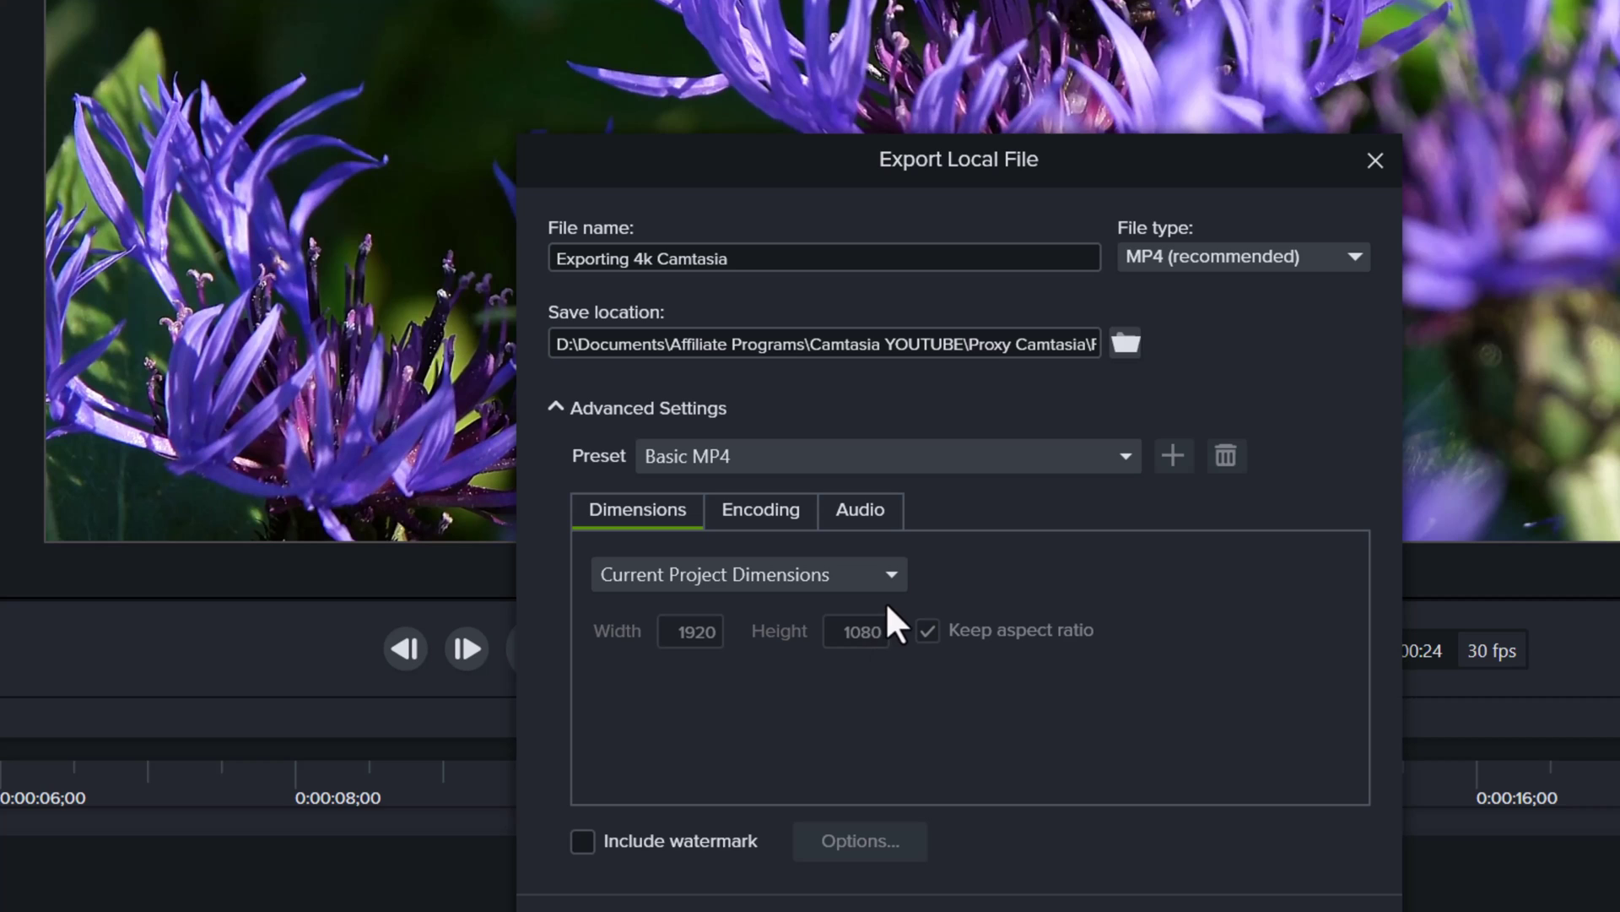
{"action": "left_click", "coordinate": [894, 572]}
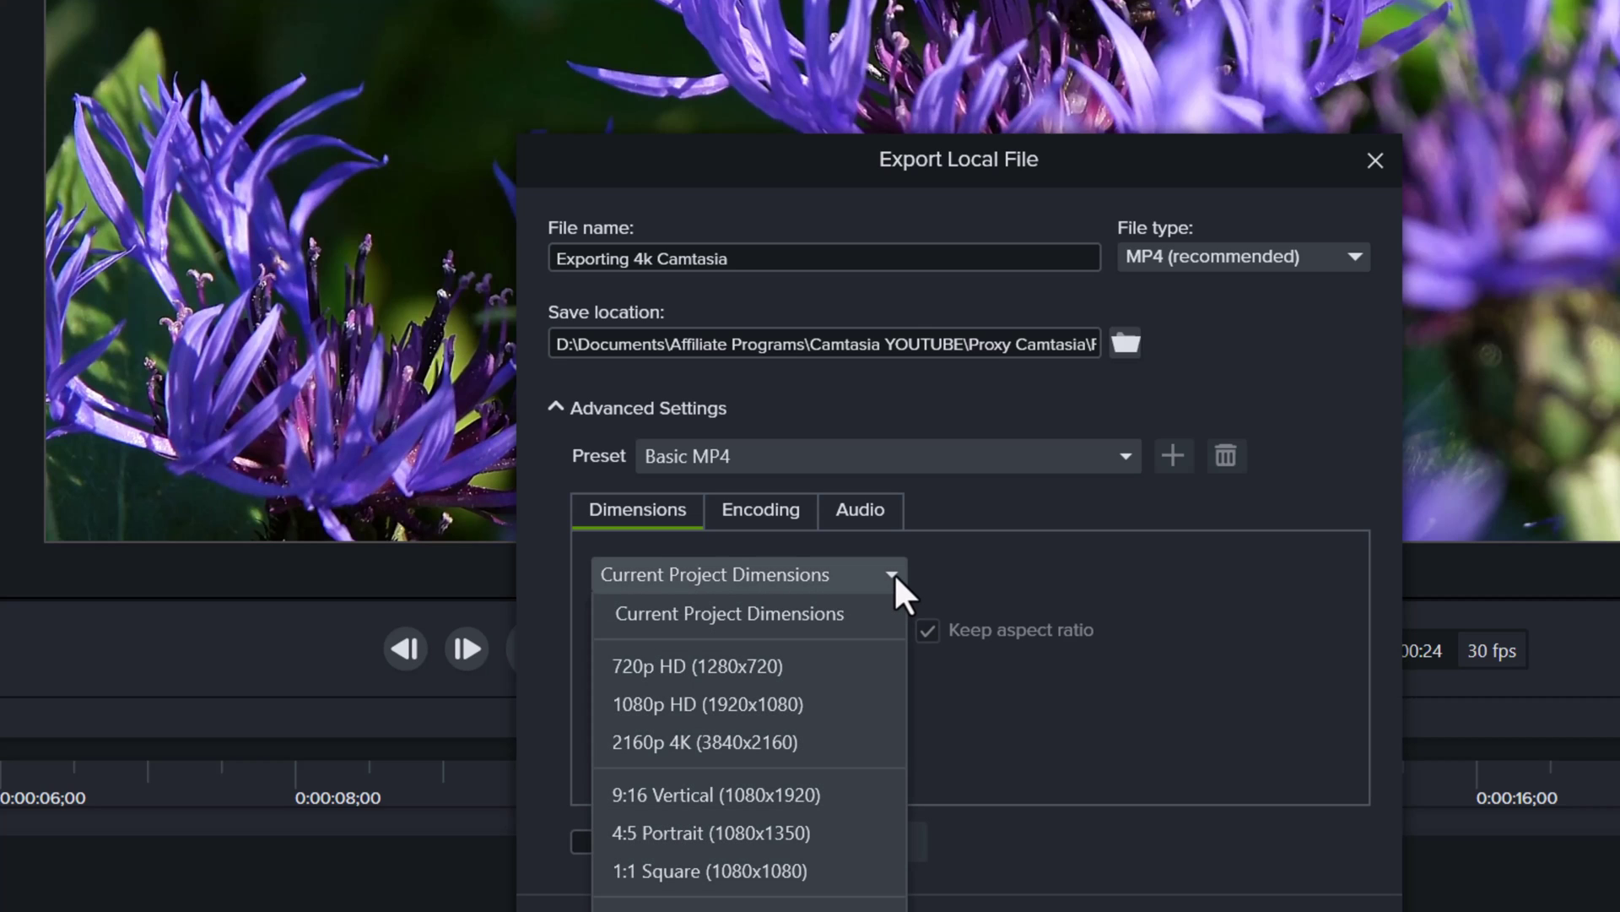
{"action": "left_click", "coordinate": [720, 741]}
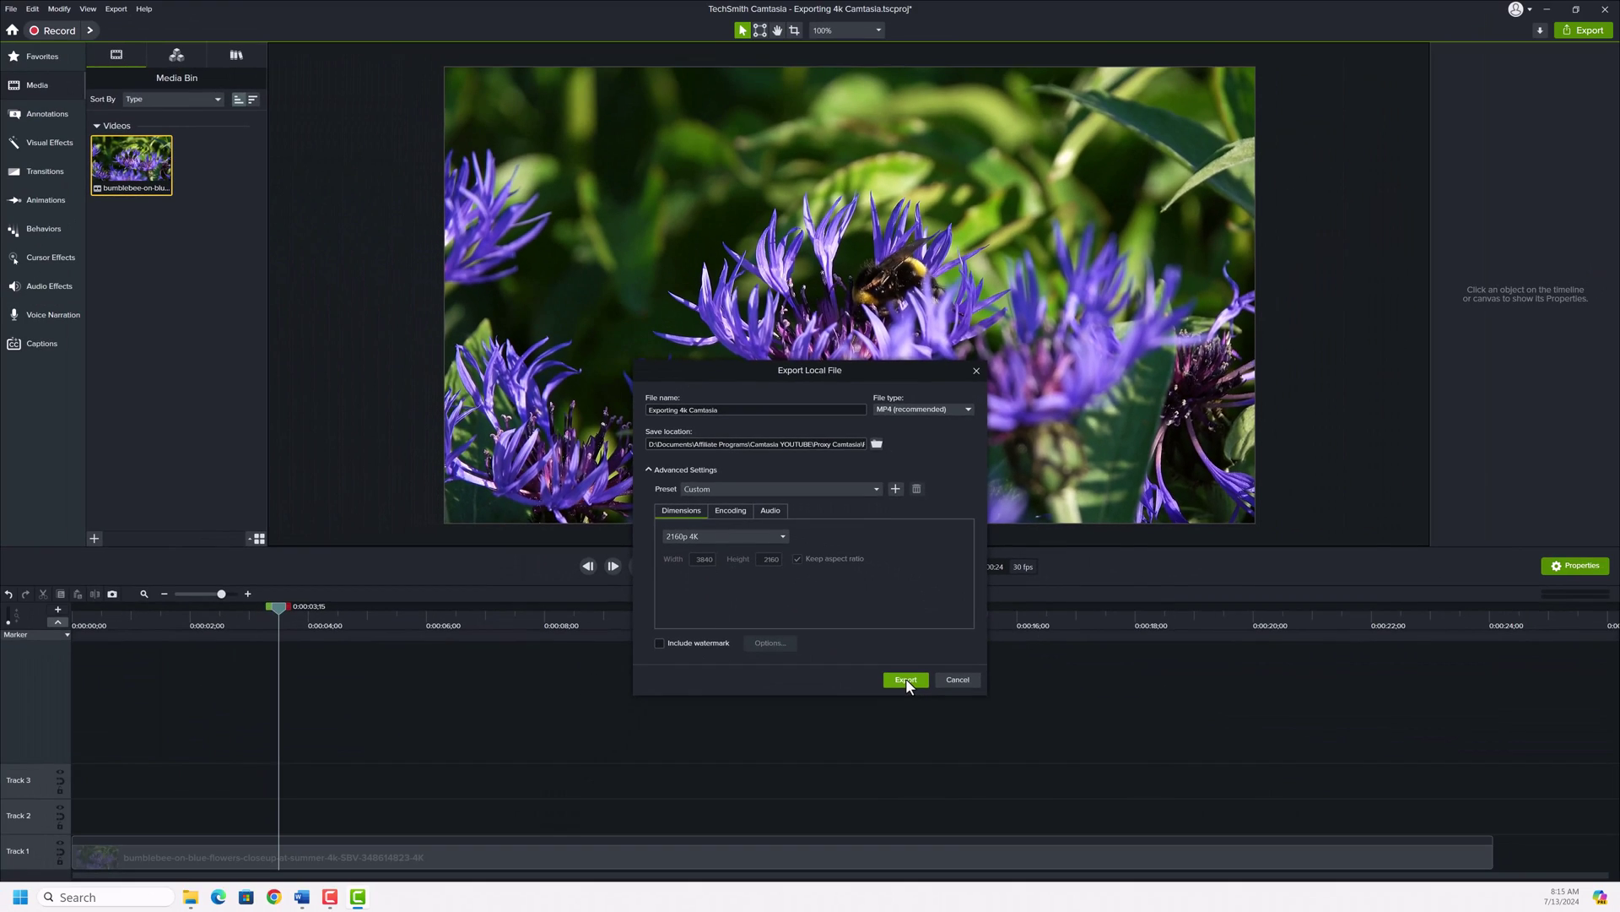
Step: Render the project to the 4K MP4 file
{"action": "left_click", "coordinate": [905, 682]}
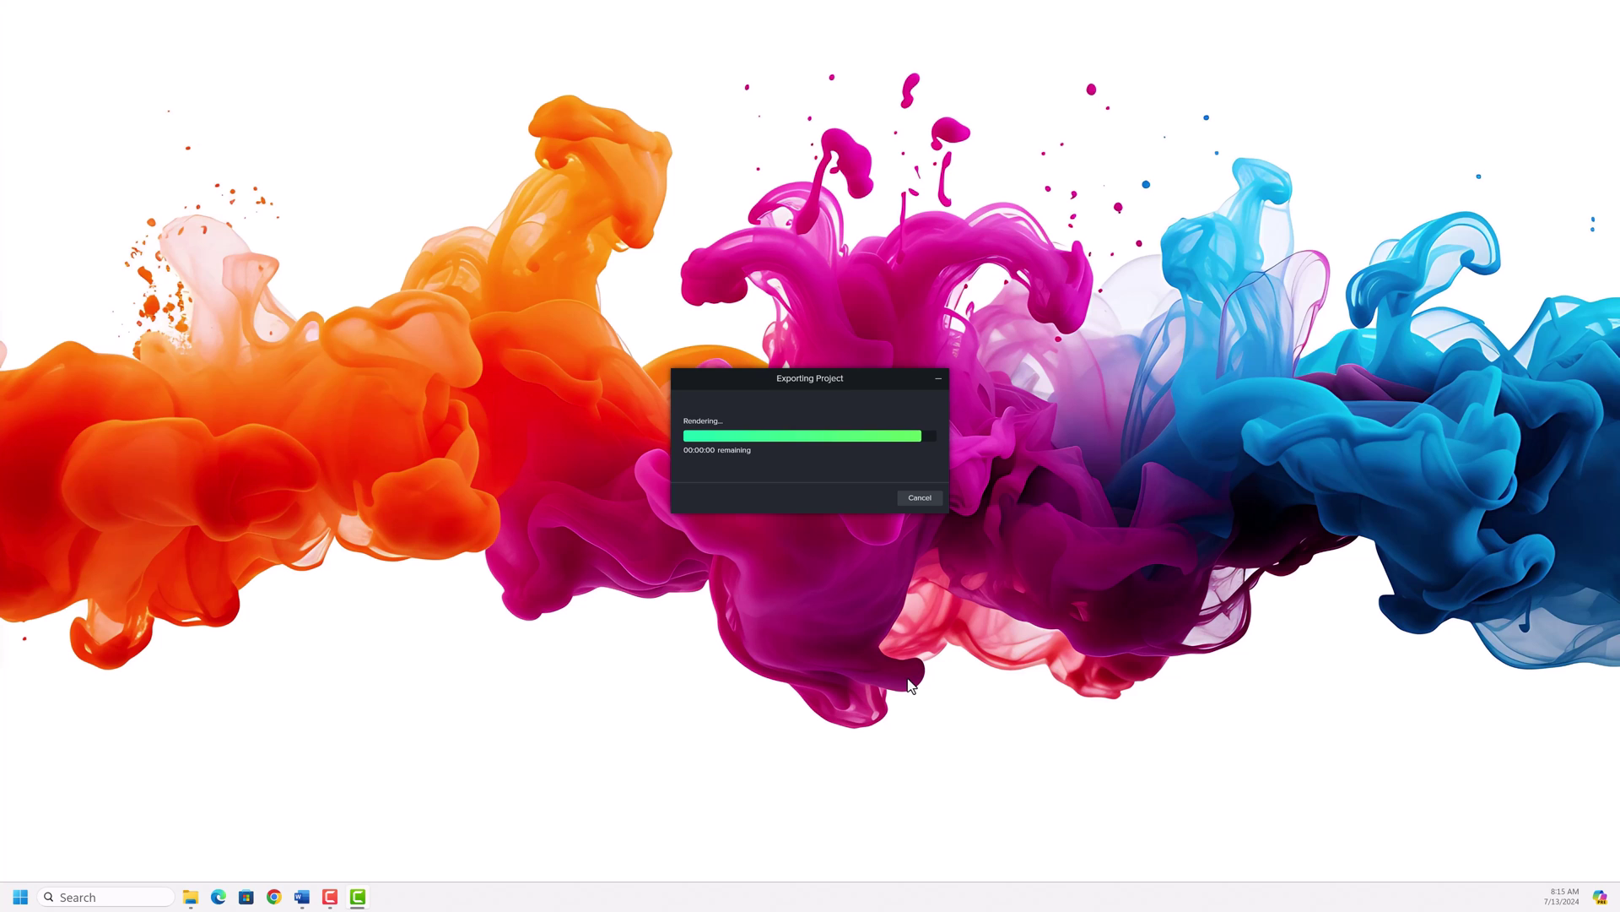